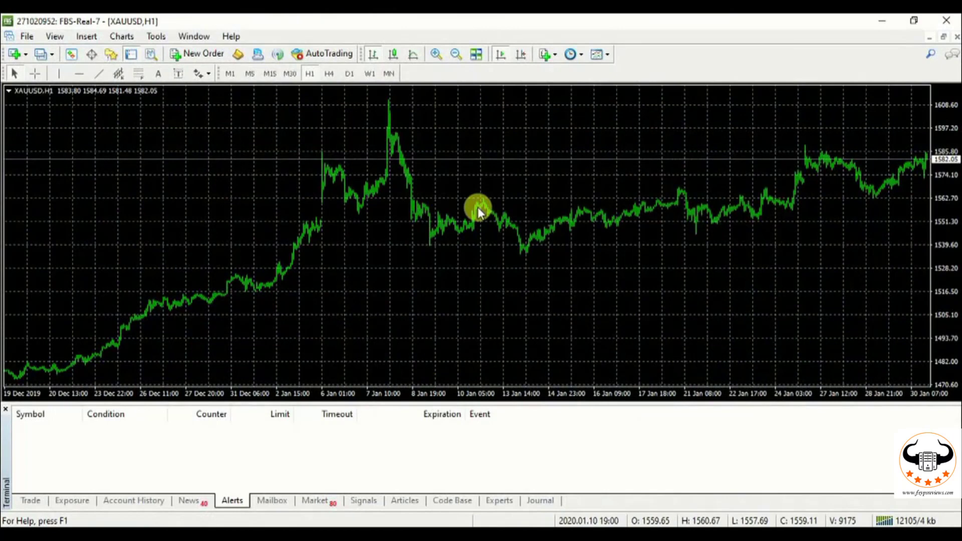
- In Options > Charts, turn off trade levels, OHLC, ask line and saving deleted charts
{"action": "mouse_move", "coordinate": [477, 207]}
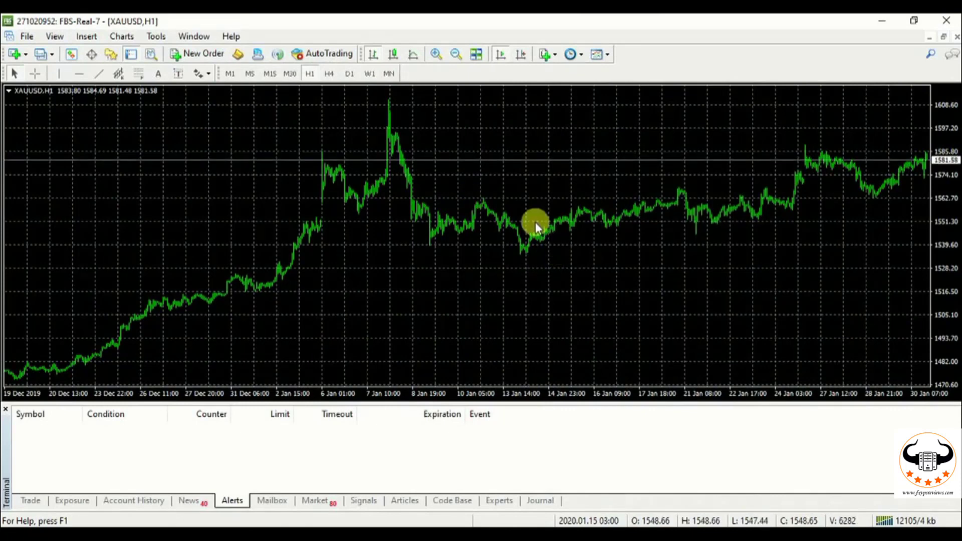
{"action": "left_click", "coordinate": [158, 37]}
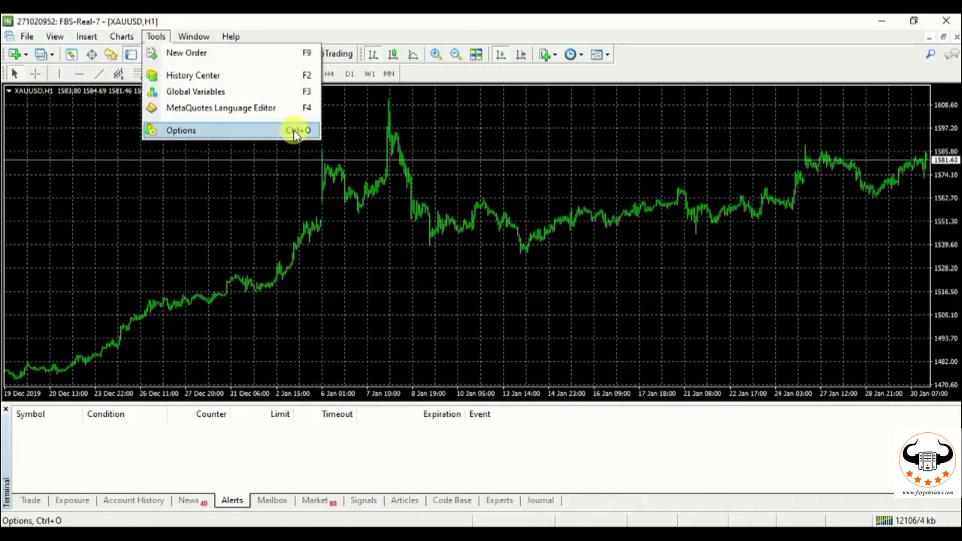
{"action": "left_click", "coordinate": [252, 130]}
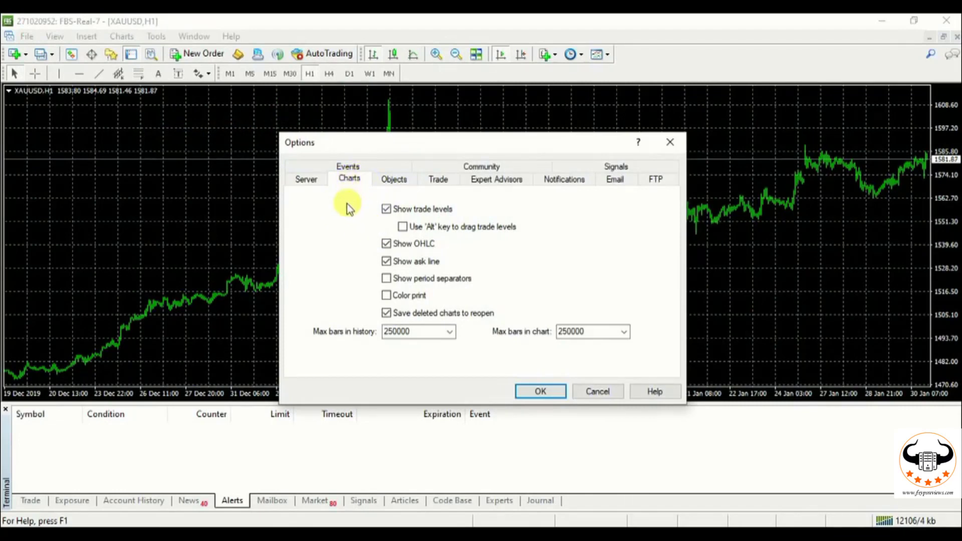
{"action": "left_click", "coordinate": [387, 210]}
{"action": "left_click", "coordinate": [386, 245]}
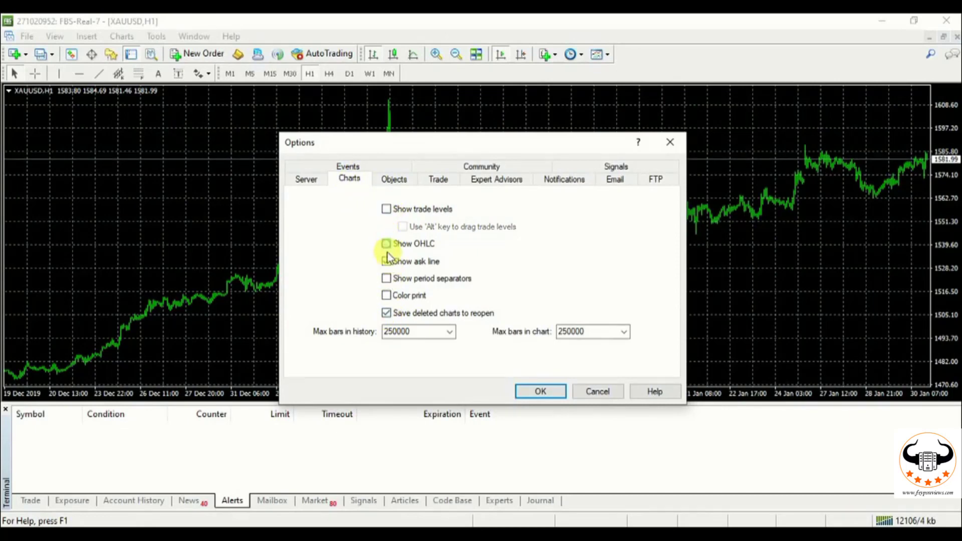
{"action": "left_click", "coordinate": [387, 261]}
{"action": "left_click", "coordinate": [387, 312]}
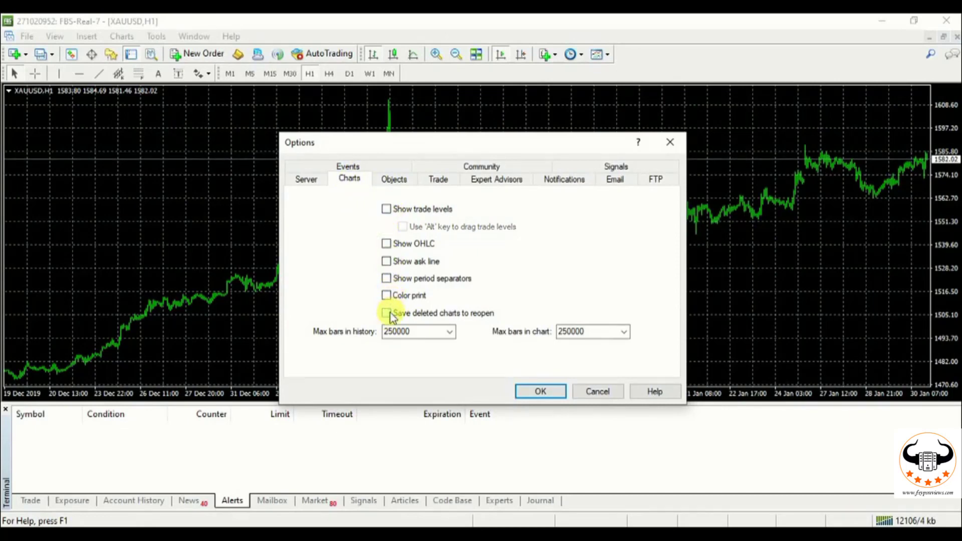
- Set Max bars in history and Max bars in chart both to 1
{"action": "left_click", "coordinate": [400, 332]}
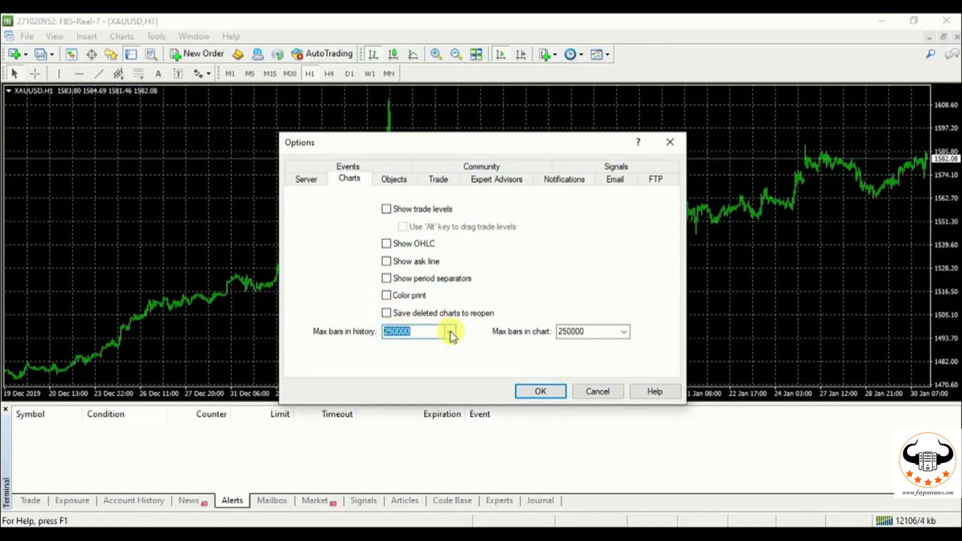
{"action": "left_click", "coordinate": [562, 331]}
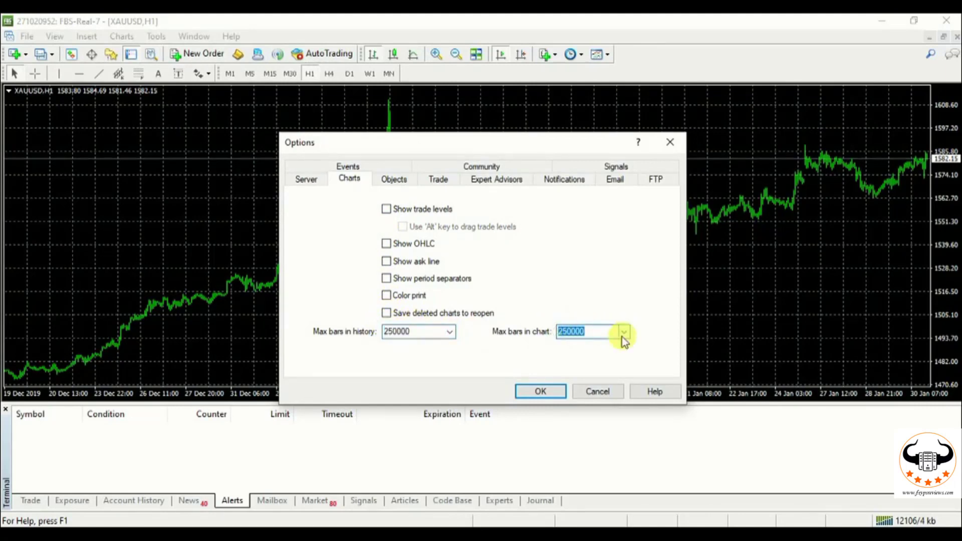
{"action": "left_click", "coordinate": [423, 331]}
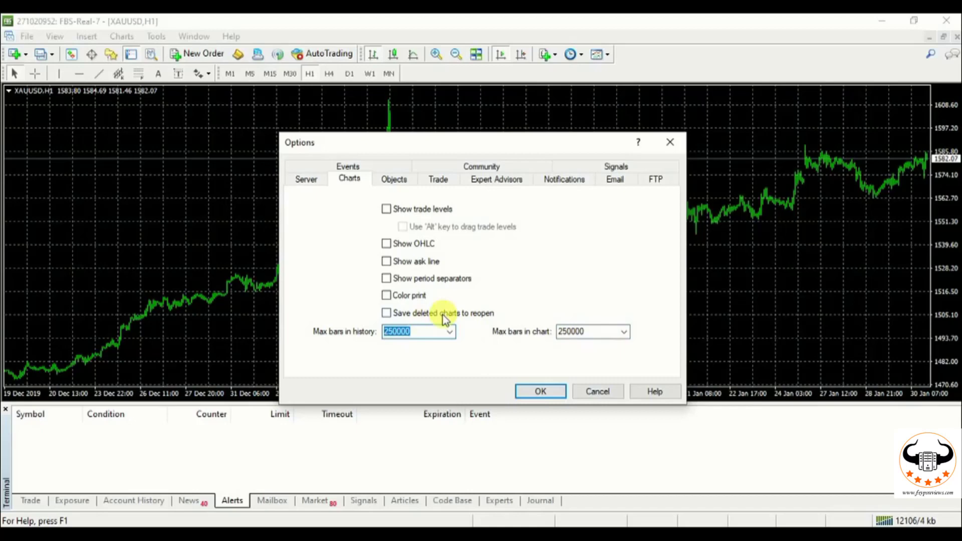
{"action": "type", "text": "1"}
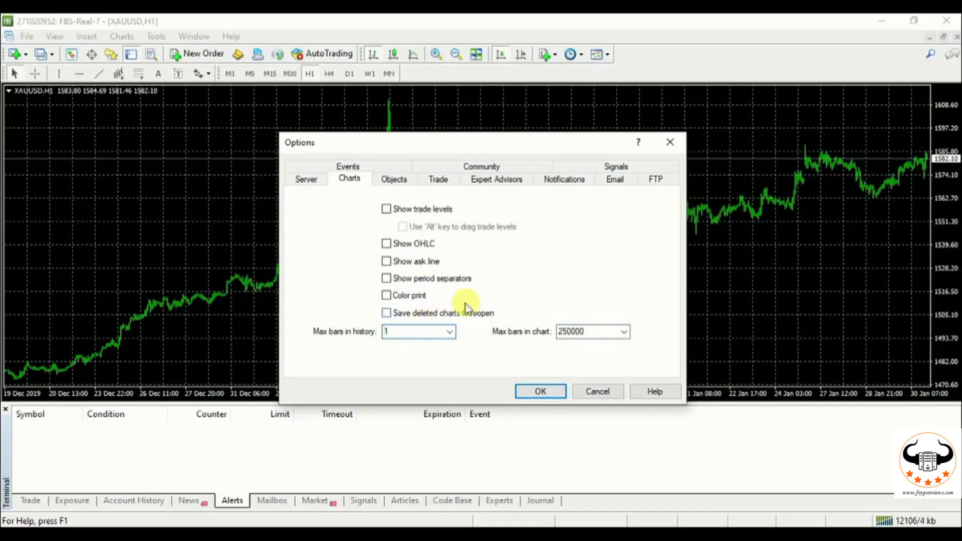
{"action": "left_click", "coordinate": [585, 332]}
{"action": "type", "text": "1"}
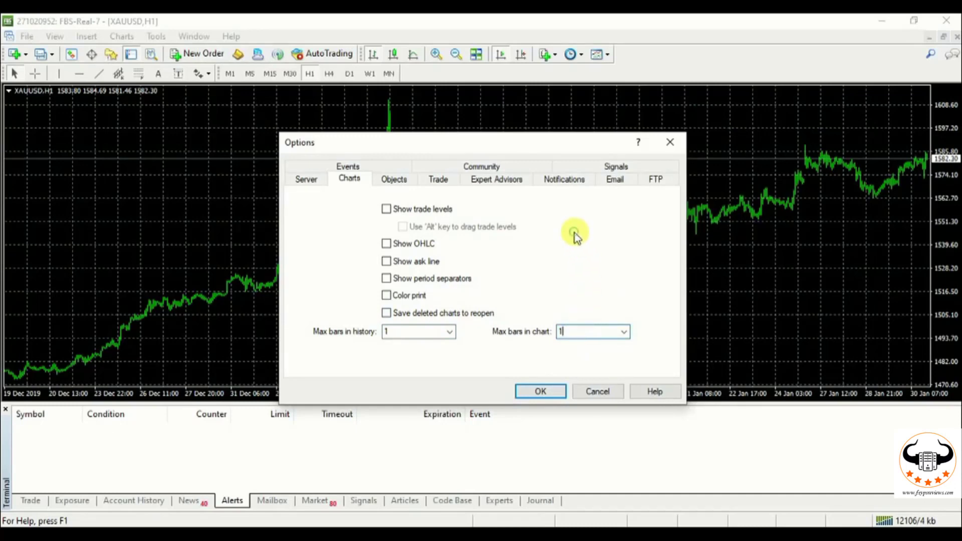
- Uncheck Enable news on the Server tab and Enable on the Events tab
{"action": "left_click", "coordinate": [307, 182]}
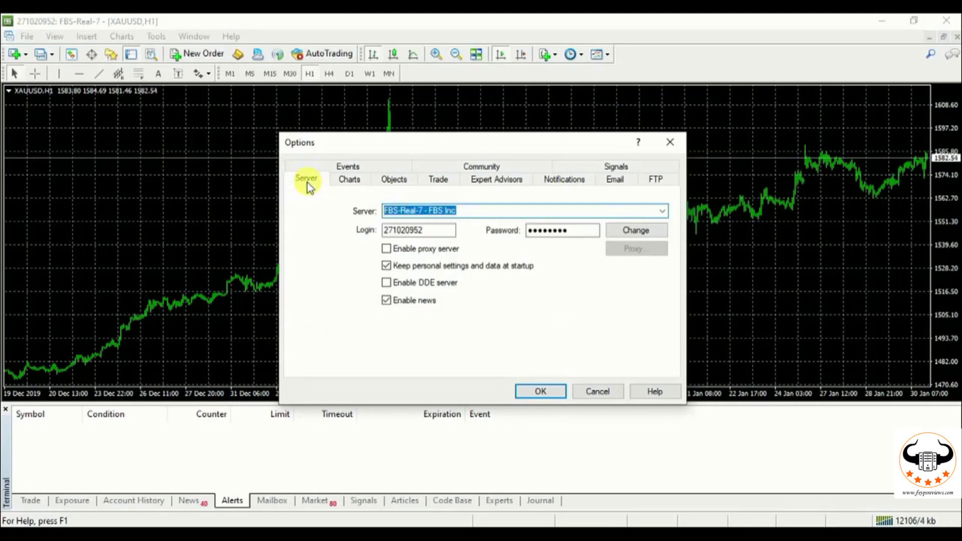
{"action": "left_click", "coordinate": [386, 304]}
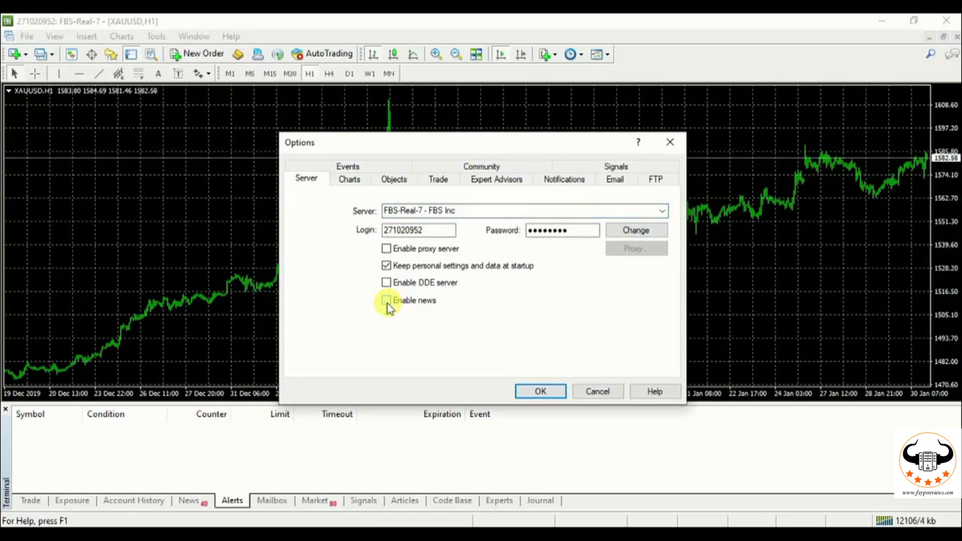
{"action": "left_click", "coordinate": [350, 167]}
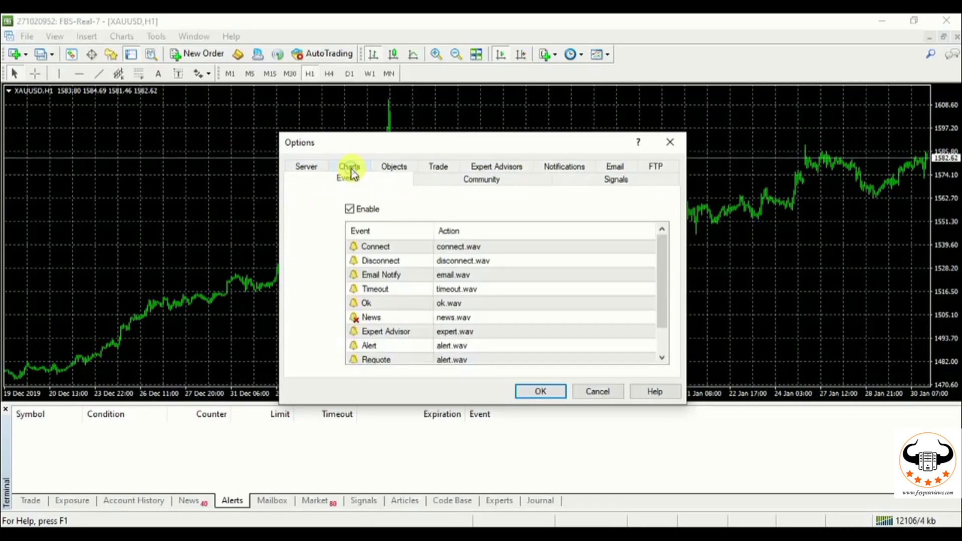
{"action": "left_click", "coordinate": [350, 210]}
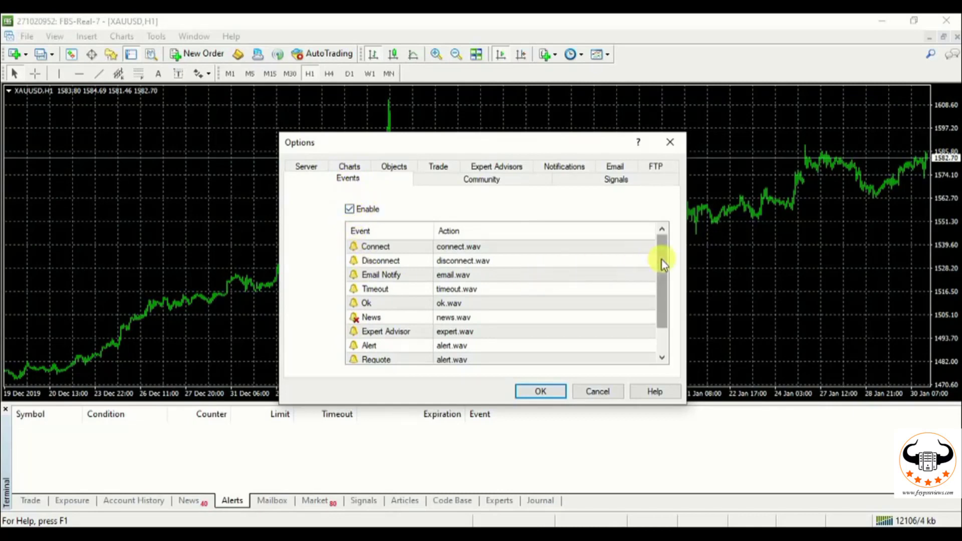
{"action": "mouse_move", "coordinate": [661, 258]}
{"action": "left_mouse_down"}
{"action": "mouse_move", "coordinate": [666, 306]}
{"action": "mouse_move", "coordinate": [662, 242]}
{"action": "left_mouse_up"}
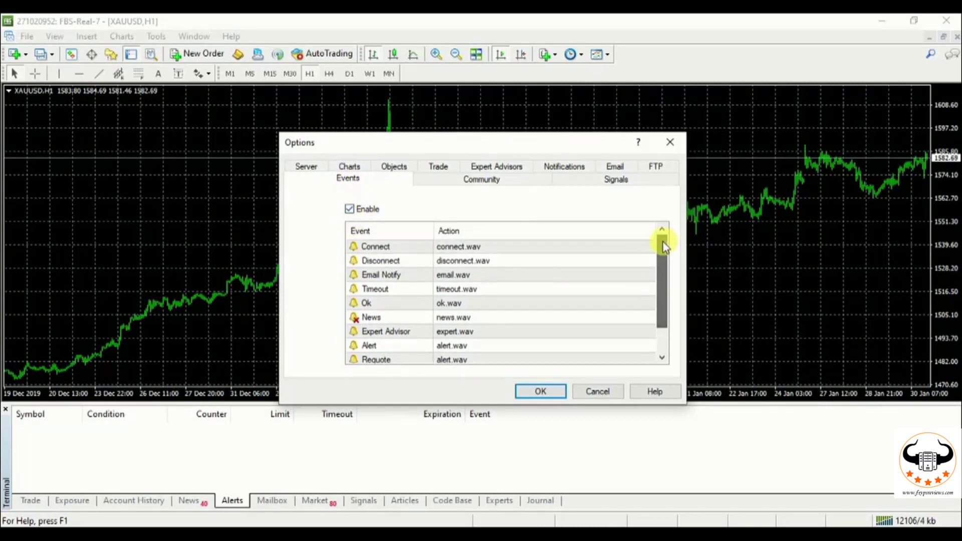
{"action": "left_click", "coordinate": [350, 209]}
{"action": "left_click", "coordinate": [540, 391]}
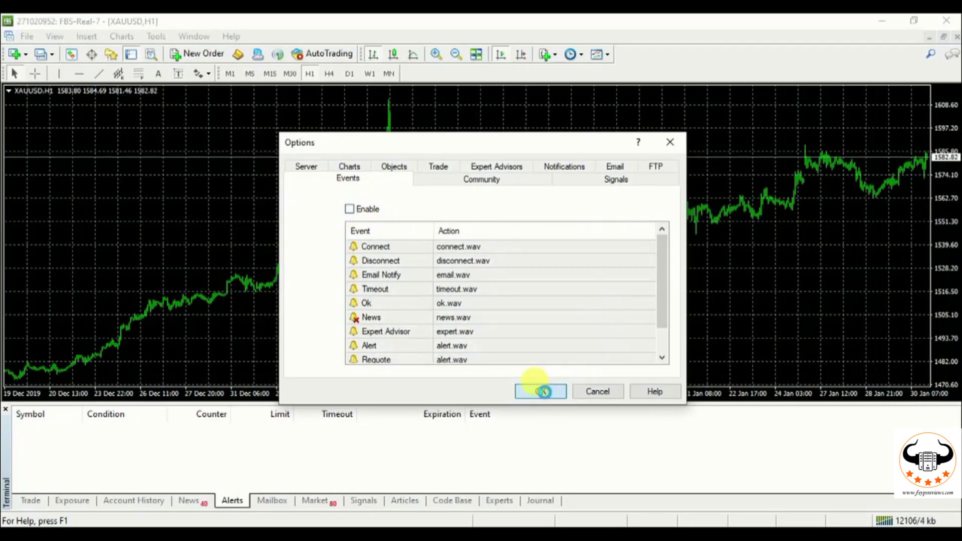
- Apply the options, leaving the Market Watch list hidden
{"action": "left_click", "coordinate": [545, 393]}
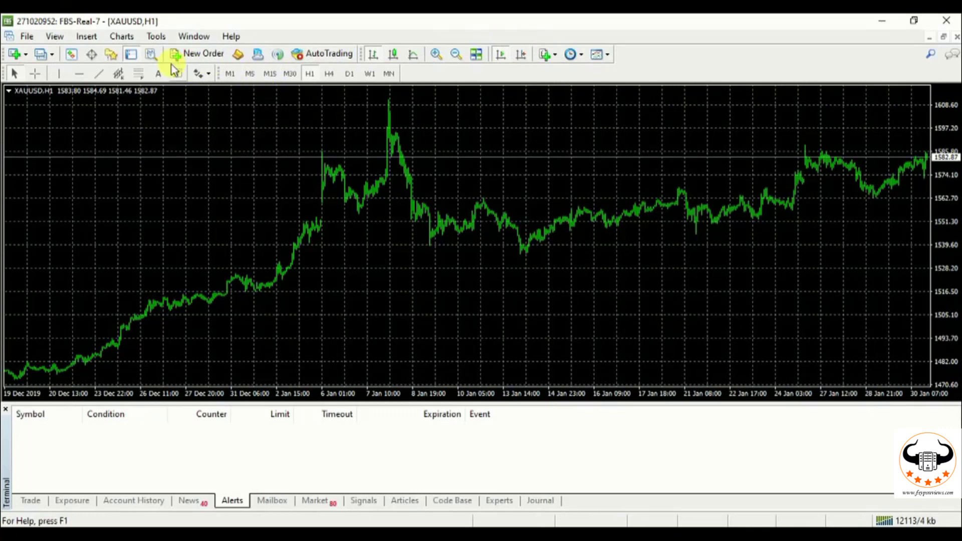
{"action": "left_click", "coordinate": [74, 57]}
{"action": "left_click", "coordinate": [73, 57]}
- Hide the Standard, Charts, Line Studies and Timeframes toolbars
{"action": "left_click", "coordinate": [55, 37]}
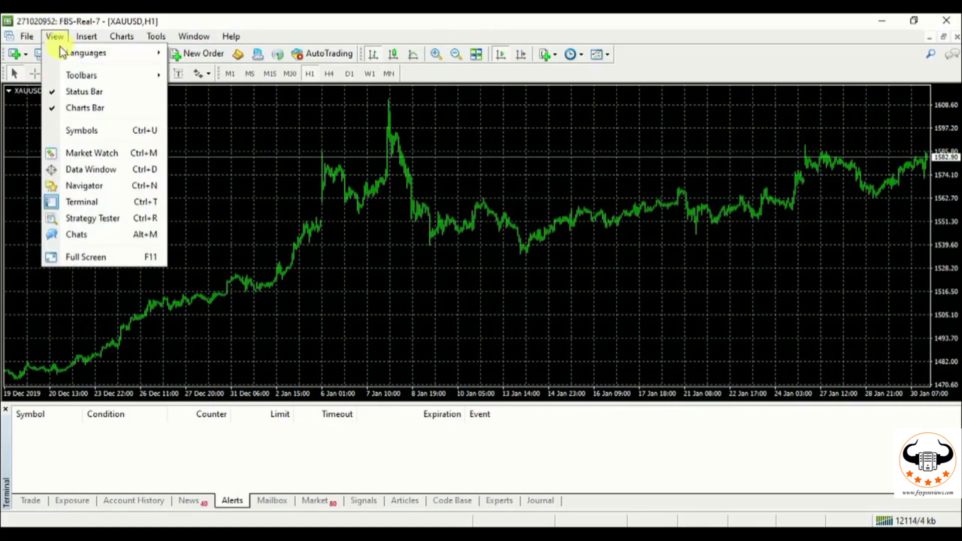
{"action": "mouse_move", "coordinate": [75, 75]}
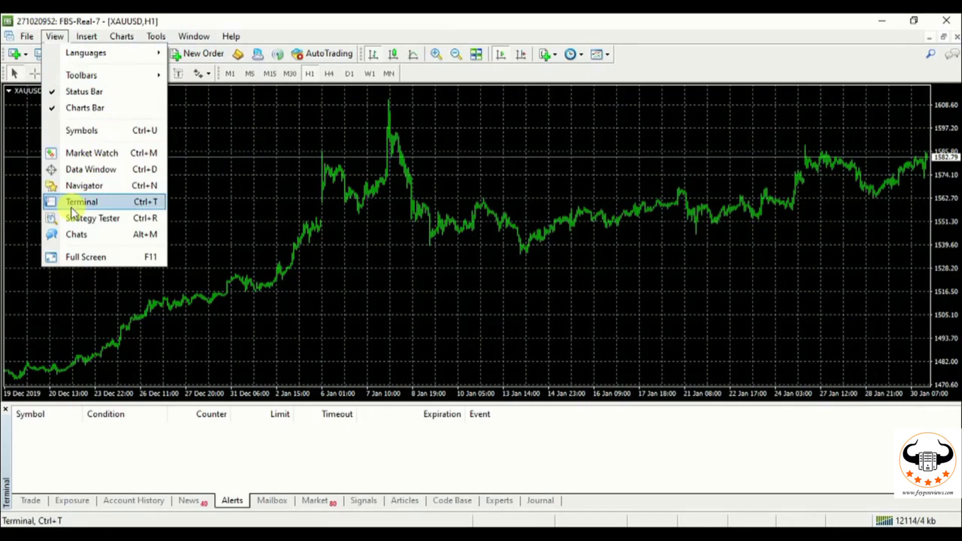
{"action": "mouse_move", "coordinate": [116, 75]}
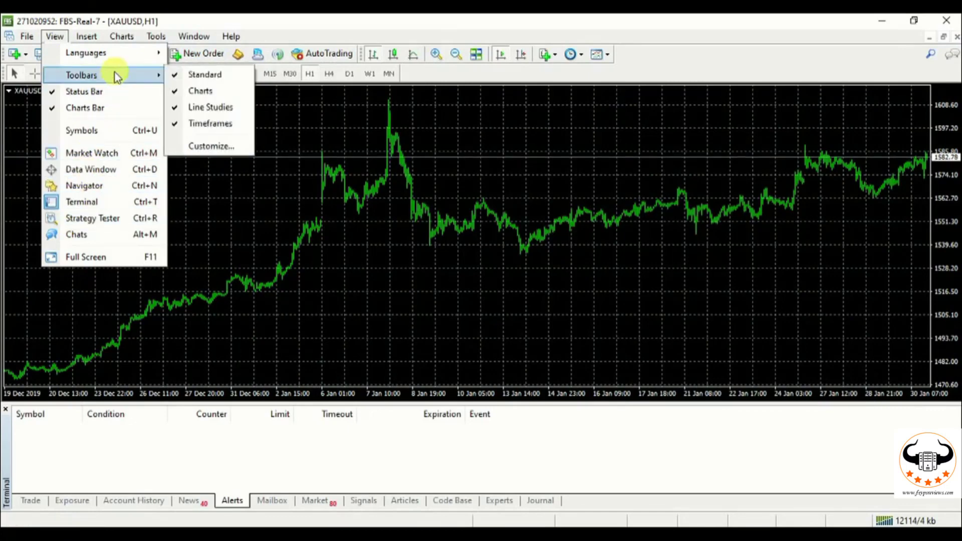
{"action": "left_click", "coordinate": [202, 73]}
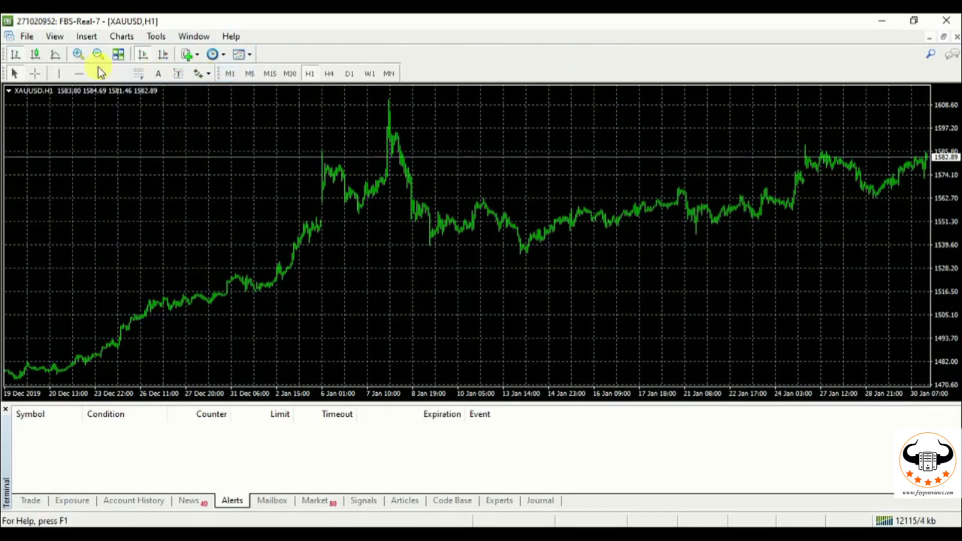
{"action": "left_click", "coordinate": [55, 36]}
{"action": "mouse_move", "coordinate": [102, 75]}
{"action": "left_click", "coordinate": [199, 90]}
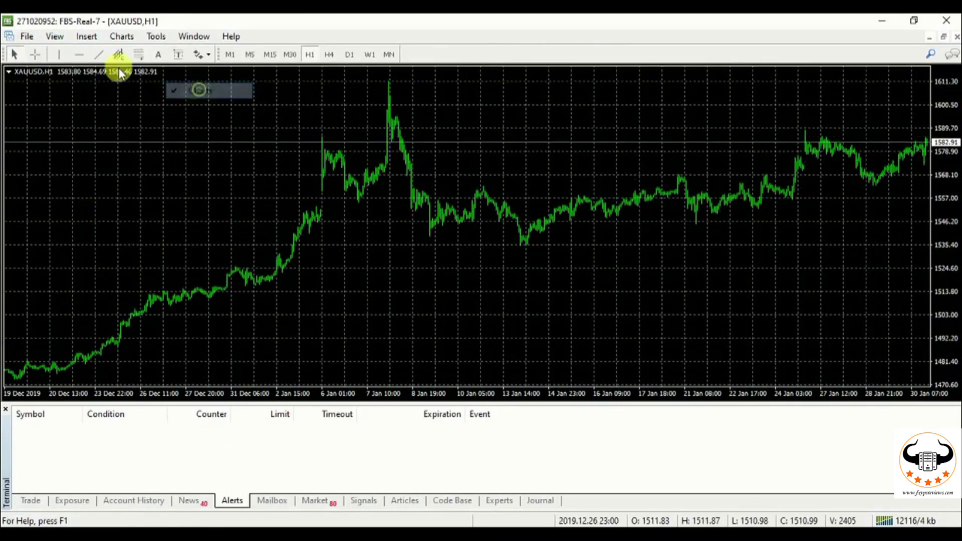
{"action": "left_click", "coordinate": [53, 38]}
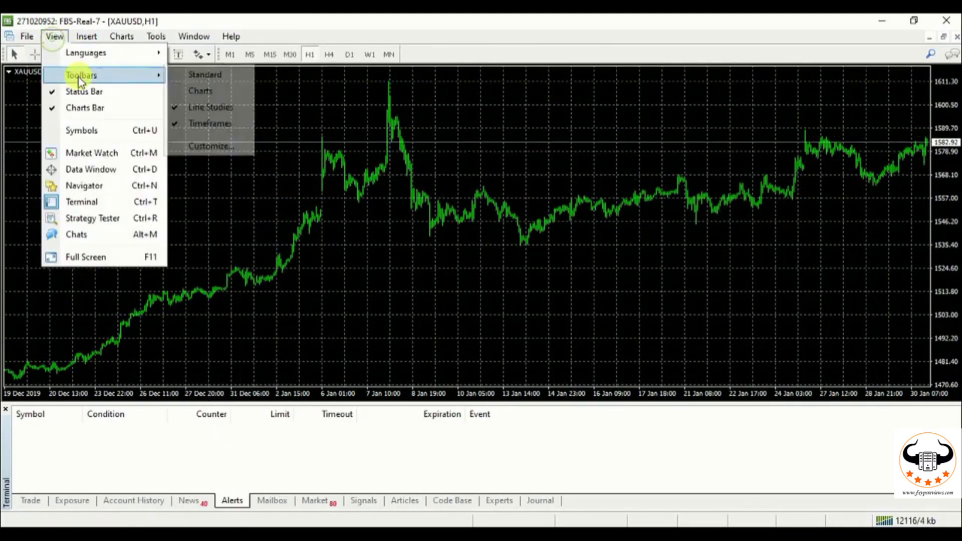
{"action": "left_click", "coordinate": [199, 104]}
{"action": "left_click", "coordinate": [56, 37]}
{"action": "mouse_move", "coordinate": [146, 74]}
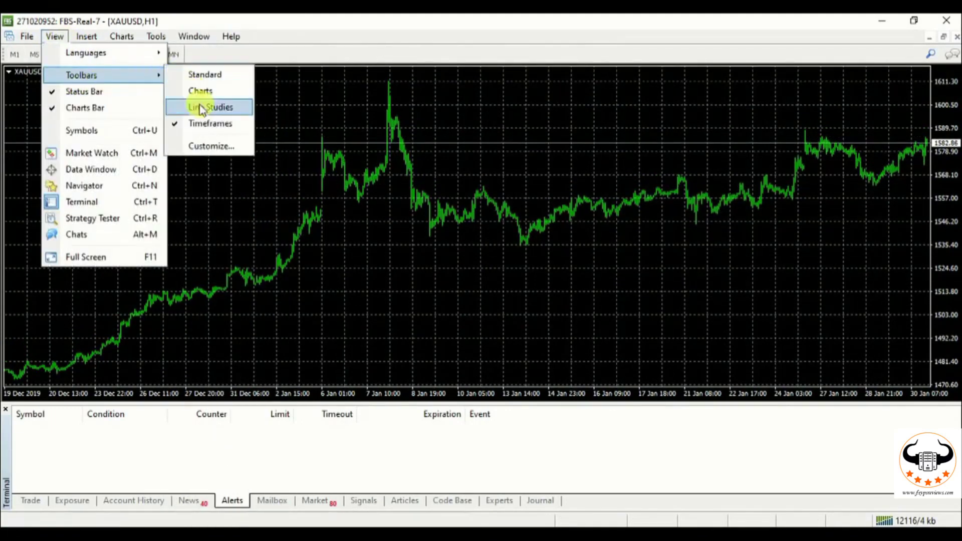
{"action": "left_click", "coordinate": [204, 122]}
- Hide the status bar and chart tabs bar, and close the Terminal panel
{"action": "left_click", "coordinate": [54, 36]}
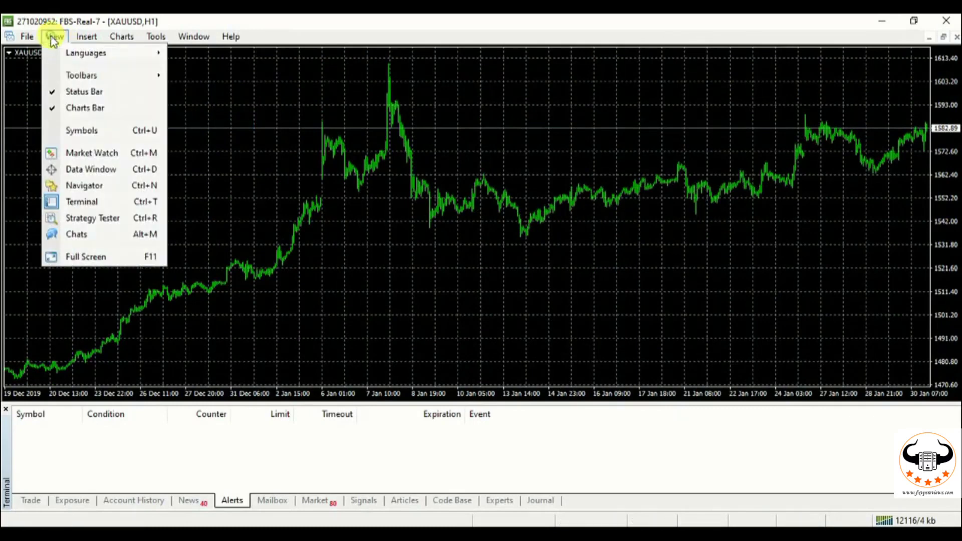
{"action": "left_click", "coordinate": [98, 92]}
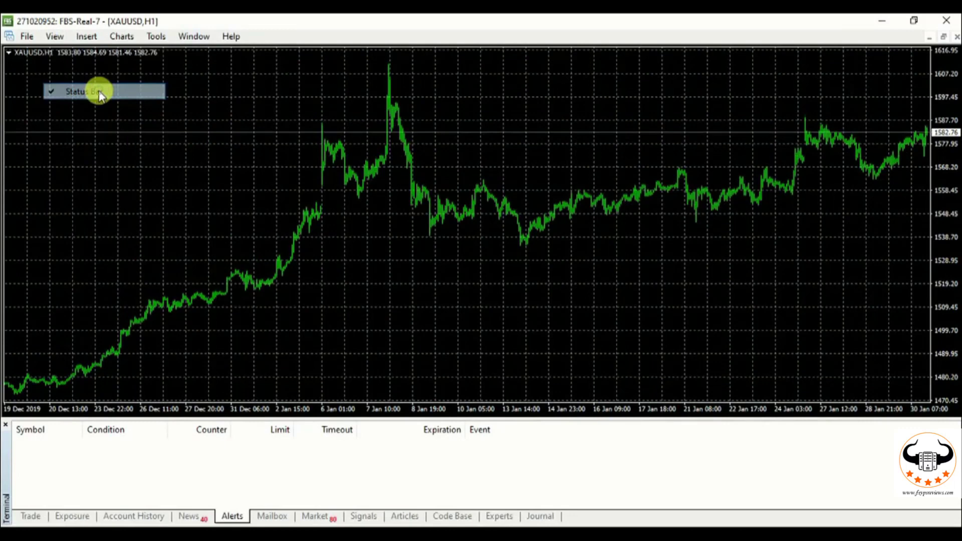
{"action": "left_click", "coordinate": [53, 37]}
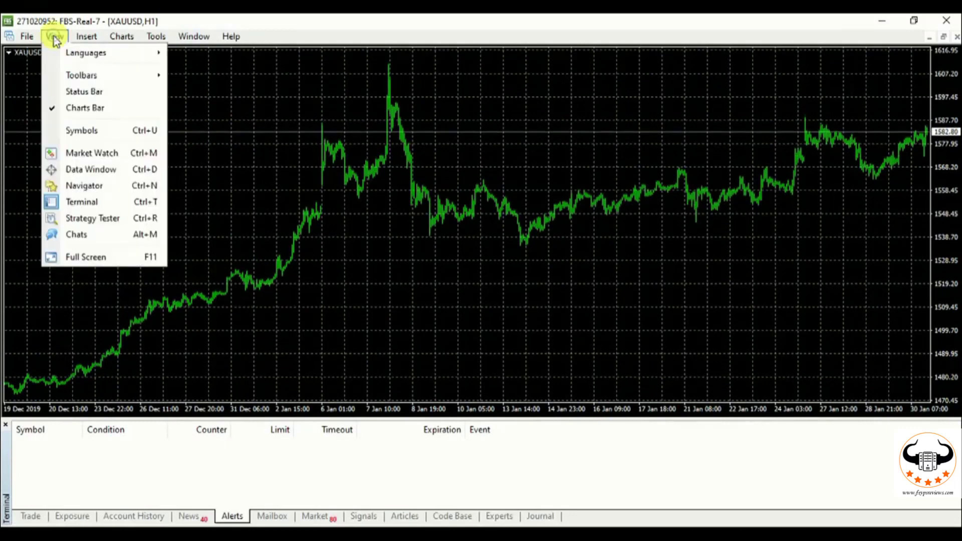
{"action": "left_click", "coordinate": [110, 108]}
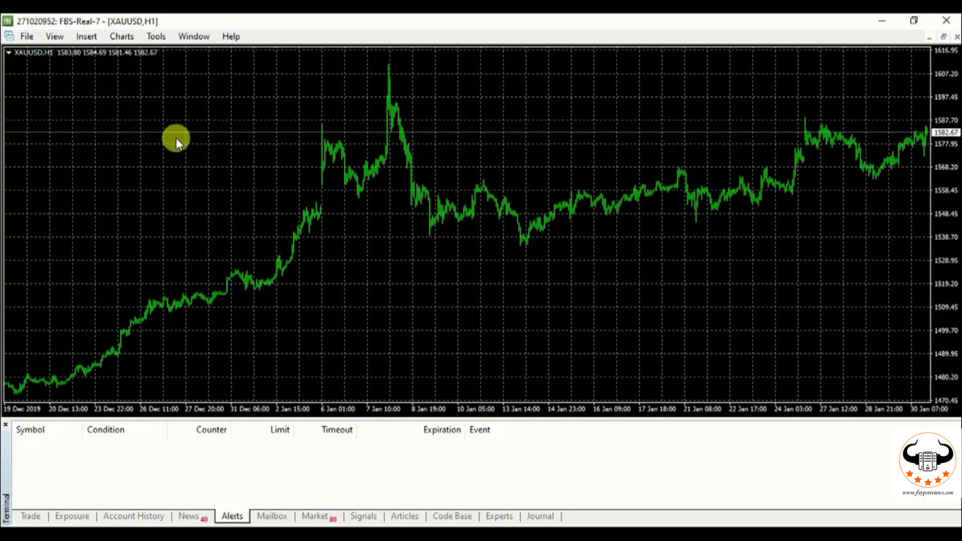
{"action": "left_click", "coordinate": [6, 425]}
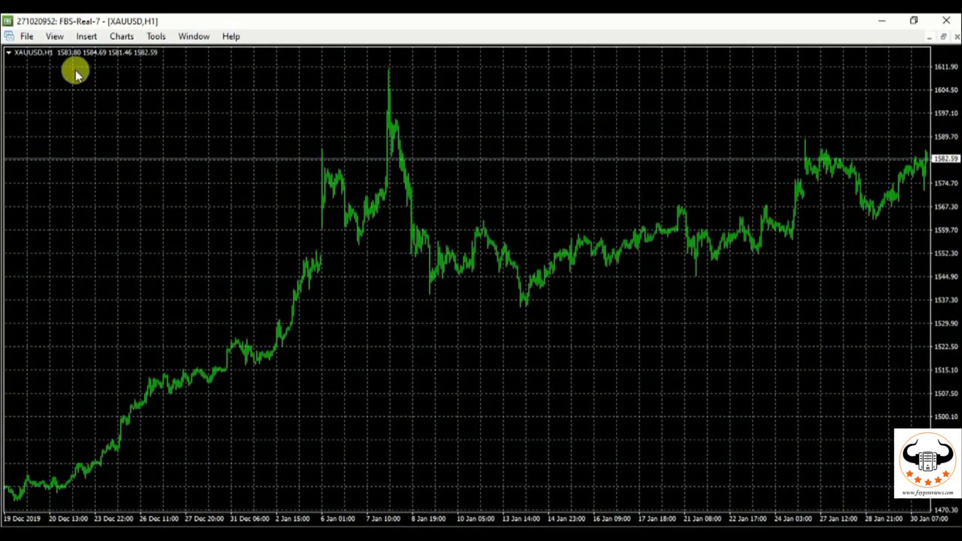
- Open the terminal's data folder and its logs folder in File Explorer
{"action": "left_click", "coordinate": [29, 37]}
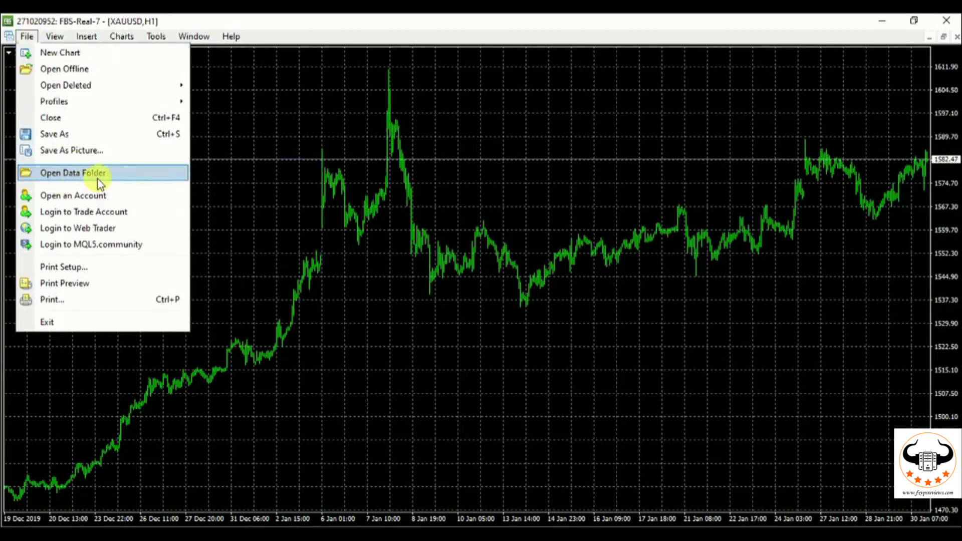
{"action": "left_click", "coordinate": [117, 177]}
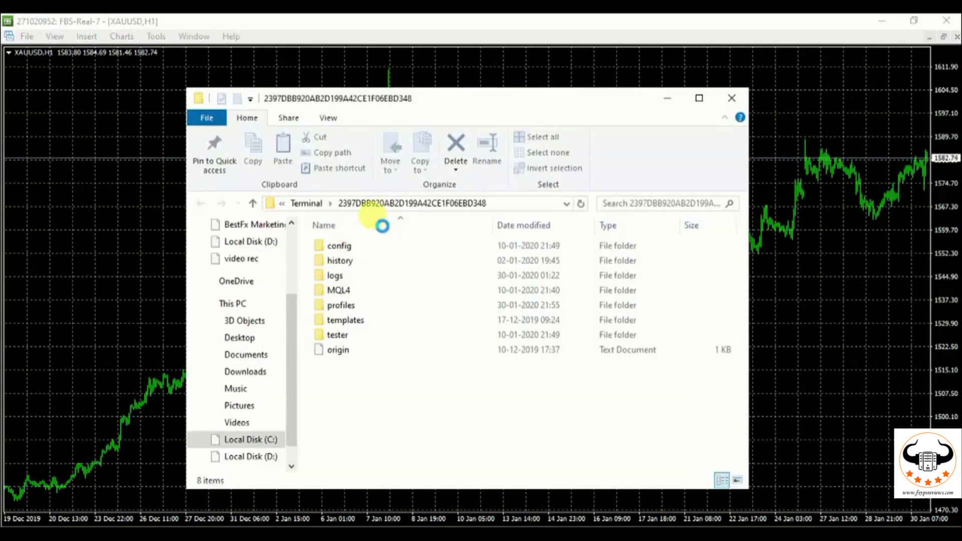
{"action": "left_click", "coordinate": [348, 278]}
{"action": "double_click", "coordinate": [347, 278]}
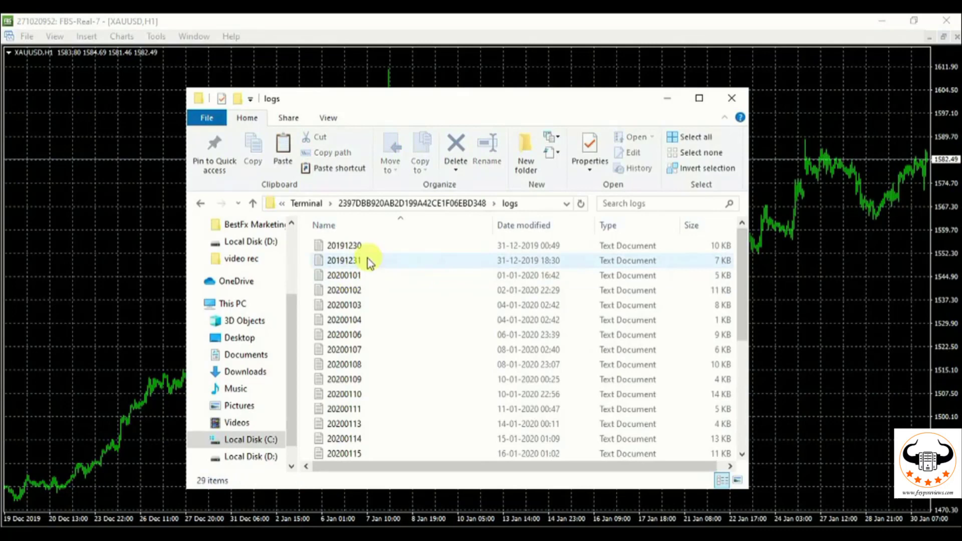
- Delete all log files except 20200130
{"action": "left_click", "coordinate": [352, 247]}
{"action": "left_click", "coordinate": [353, 260]}
{"action": "left_click", "coordinate": [354, 275]}
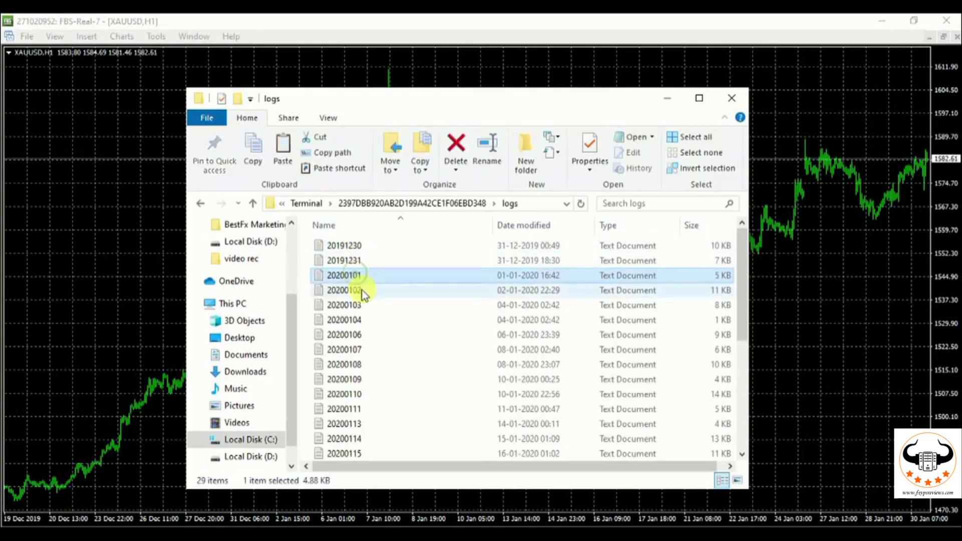
{"action": "left_click", "coordinate": [362, 290]}
{"action": "left_click_drag", "start_coordinate": [741, 299], "coordinate": [730, 246]}
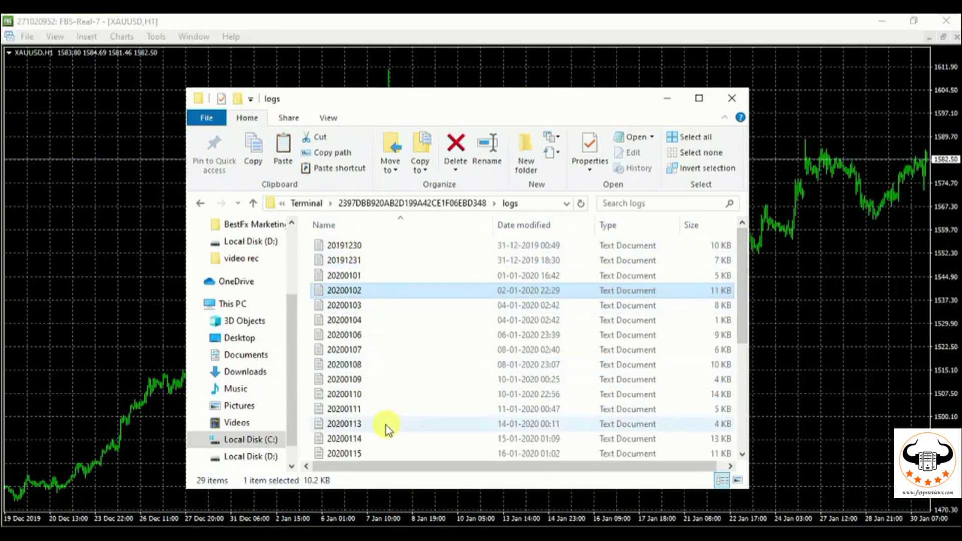
{"action": "left_click_drag", "start_coordinate": [740, 320], "coordinate": [747, 414]}
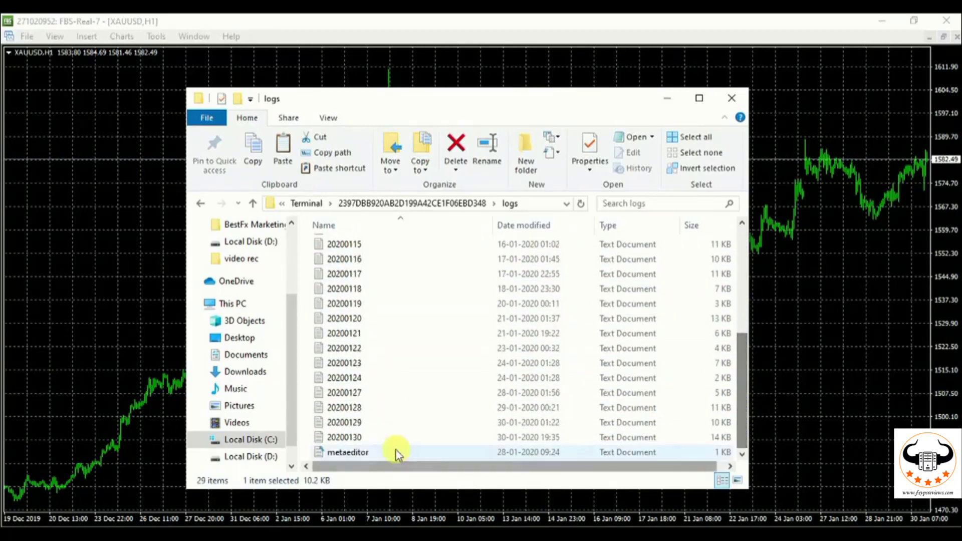
{"action": "left_click", "coordinate": [352, 435]}
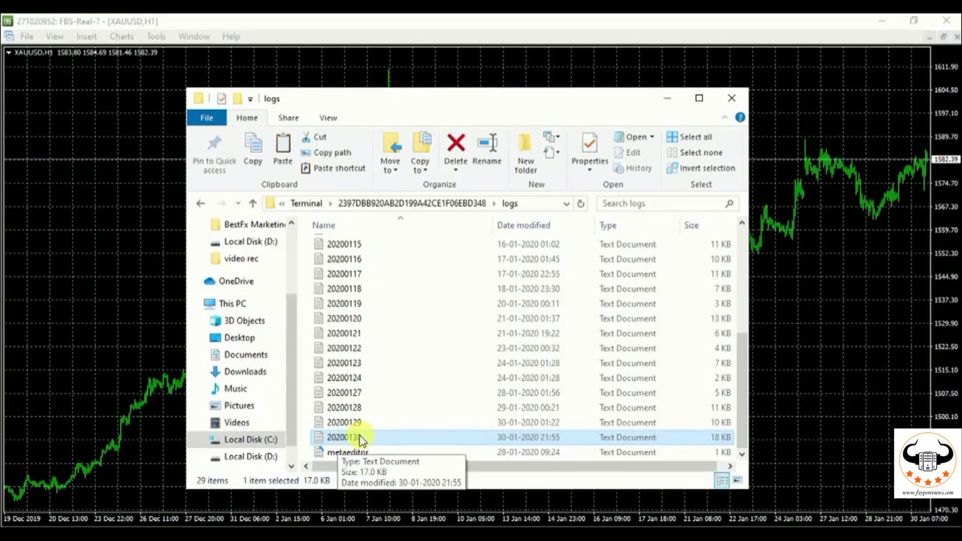
{"action": "key", "text": "ctrl+a"}
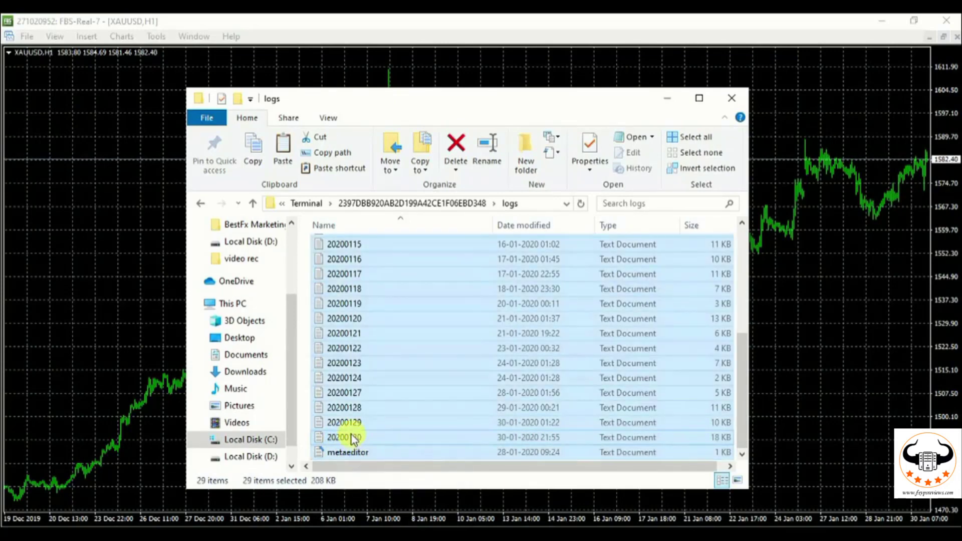
{"action": "left_click", "coordinate": [388, 438], "text": "ctrl"}
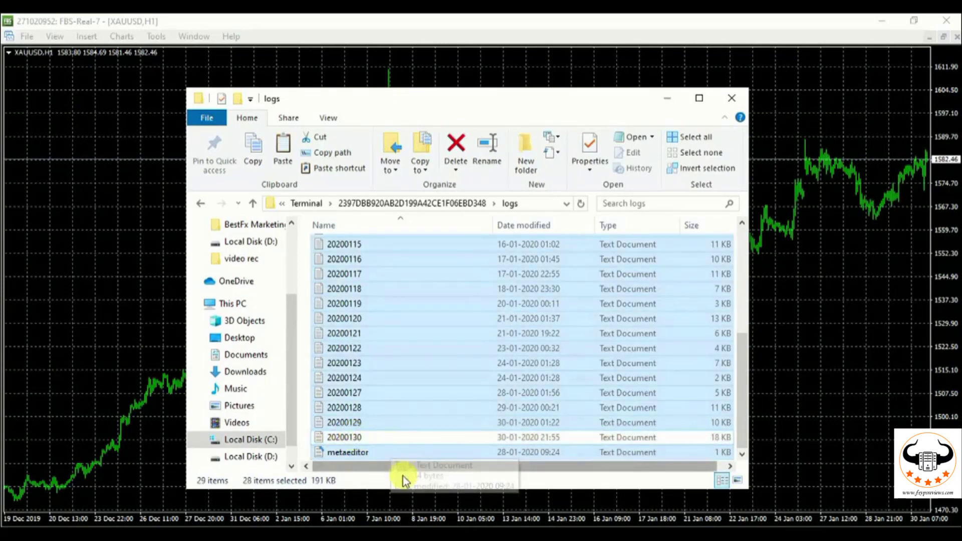
{"action": "right_click", "coordinate": [391, 305]}
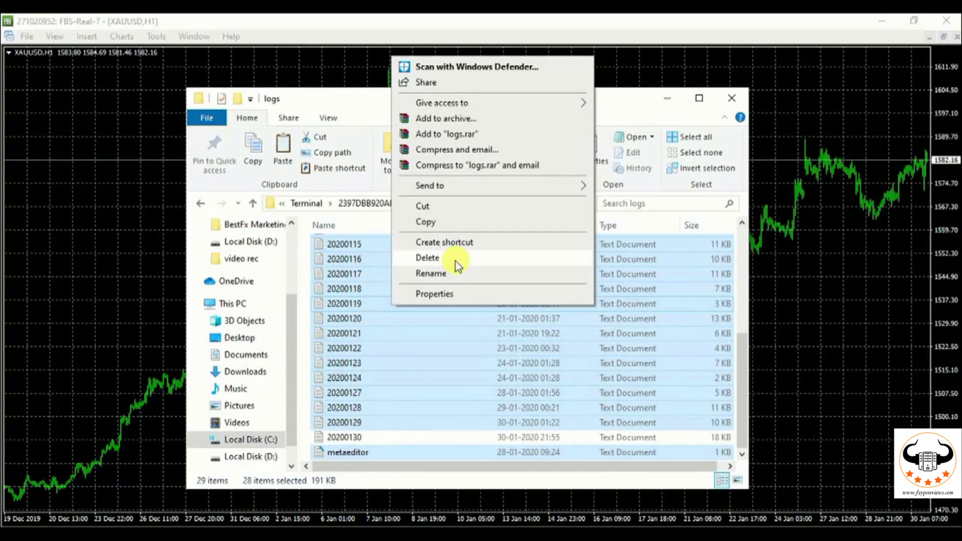
{"action": "left_click", "coordinate": [427, 258]}
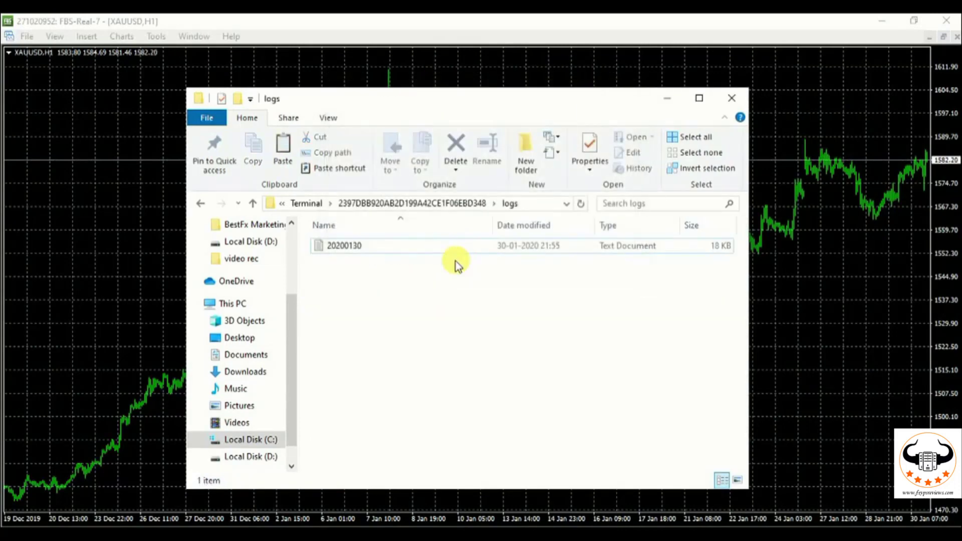
- Go back to the data folder and open MQL4 > Logs
{"action": "left_click", "coordinate": [200, 205]}
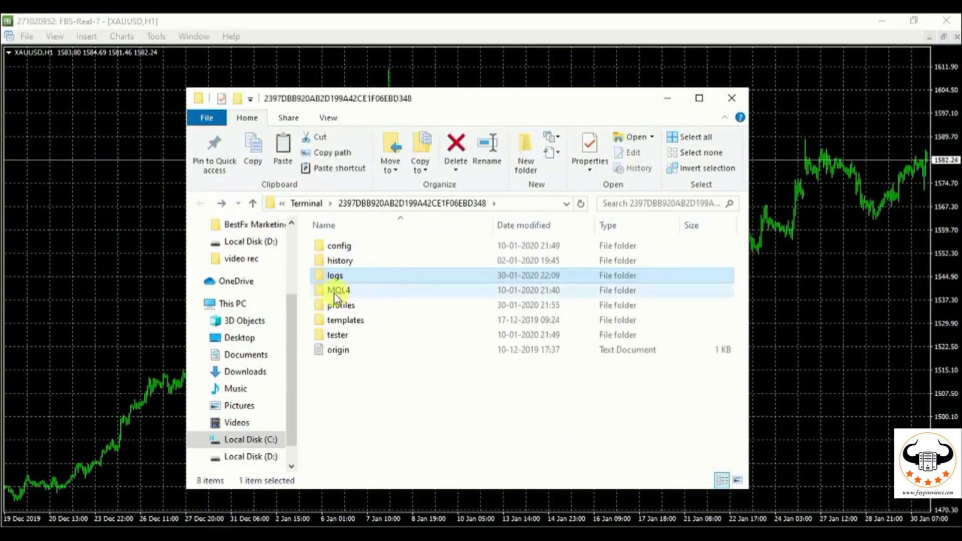
{"action": "double_click", "coordinate": [358, 292]}
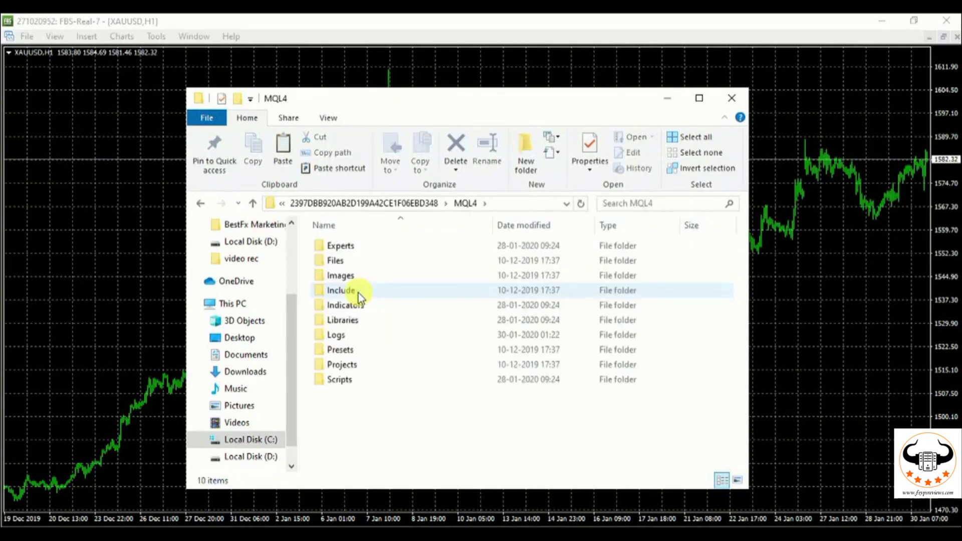
{"action": "double_click", "coordinate": [355, 335]}
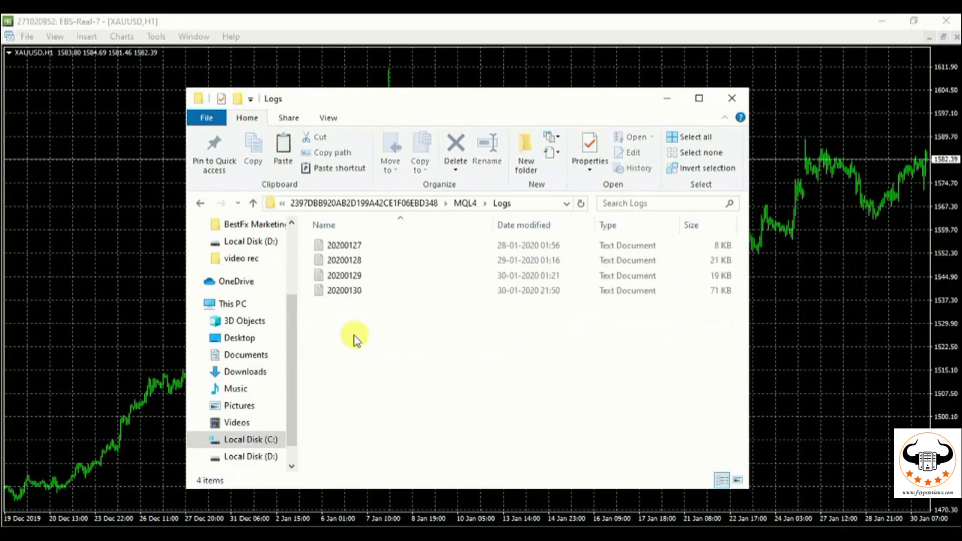
- Delete the three older MQL4 logs, keeping 20200130, then go back to the data folder
{"action": "left_click", "coordinate": [357, 295]}
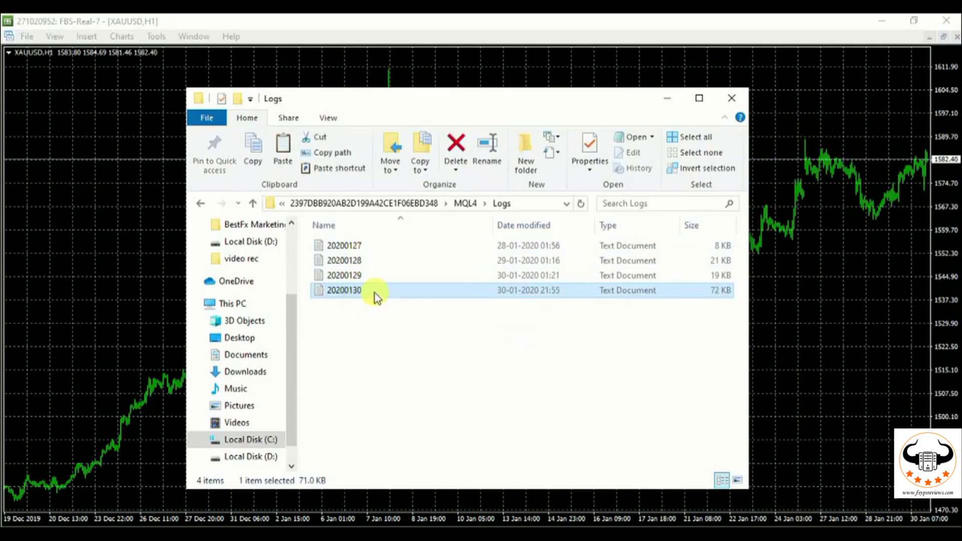
{"action": "key", "text": "ctrl+a"}
{"action": "left_click", "coordinate": [362, 295], "text": "ctrl"}
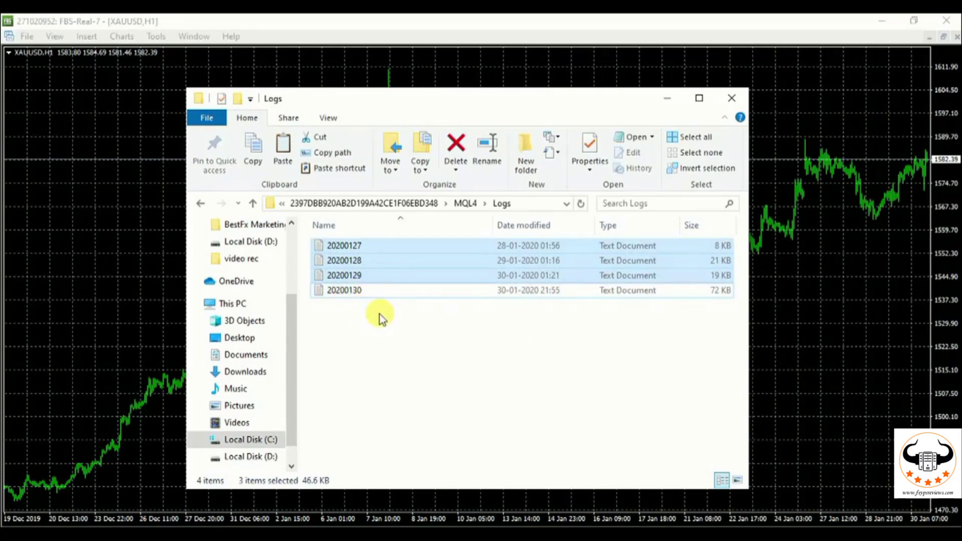
{"action": "right_click", "coordinate": [364, 263]}
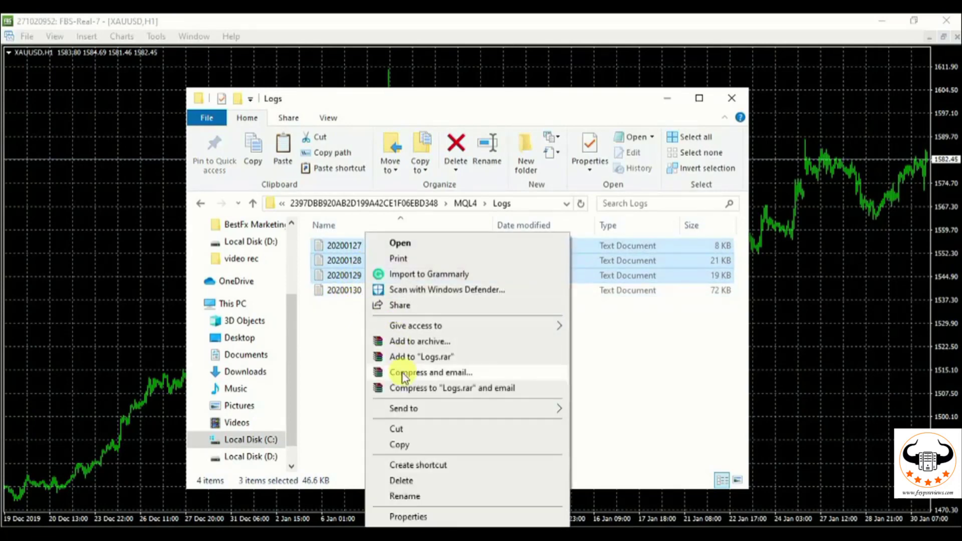
{"action": "left_click", "coordinate": [424, 480]}
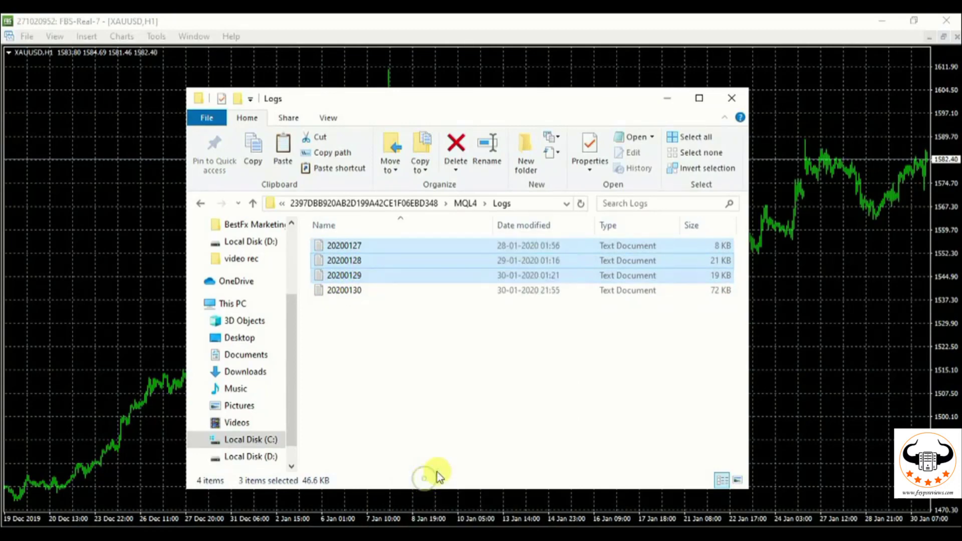
{"action": "left_click", "coordinate": [201, 203]}
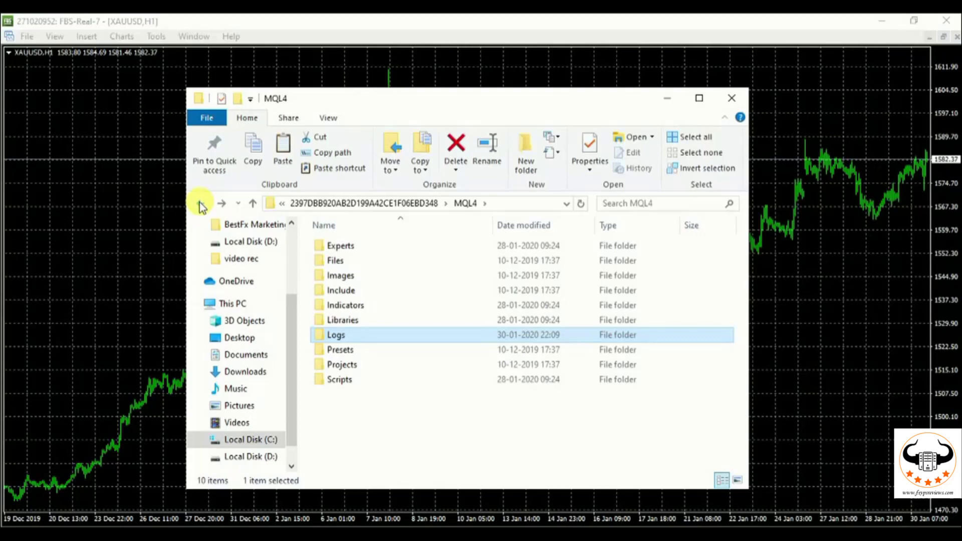
{"action": "left_click", "coordinate": [201, 206]}
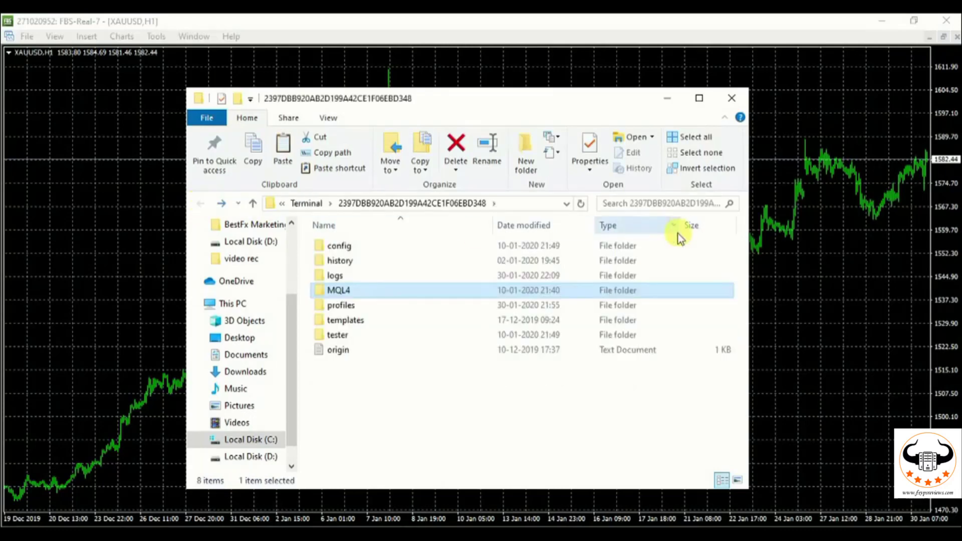
- Close the File Explorer data folder window
{"action": "left_click", "coordinate": [738, 101]}
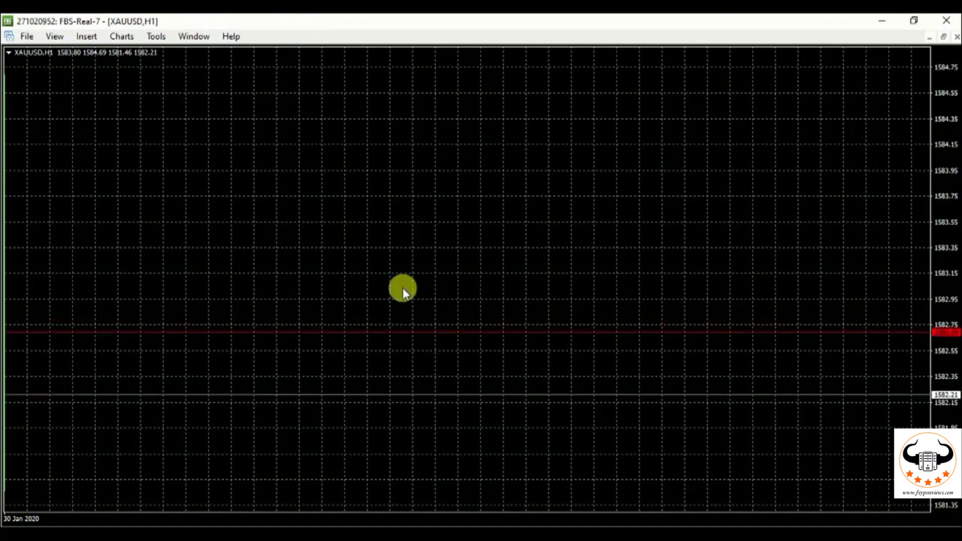
- Turn off Grid from the XAUUSD chart's context menu
{"action": "right_click", "coordinate": [155, 125]}
{"action": "left_click", "coordinate": [205, 282]}
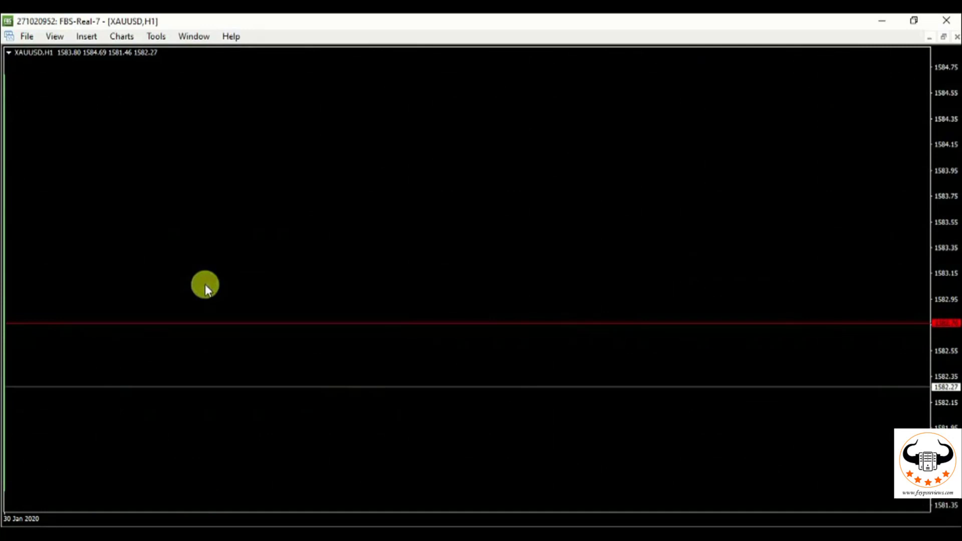